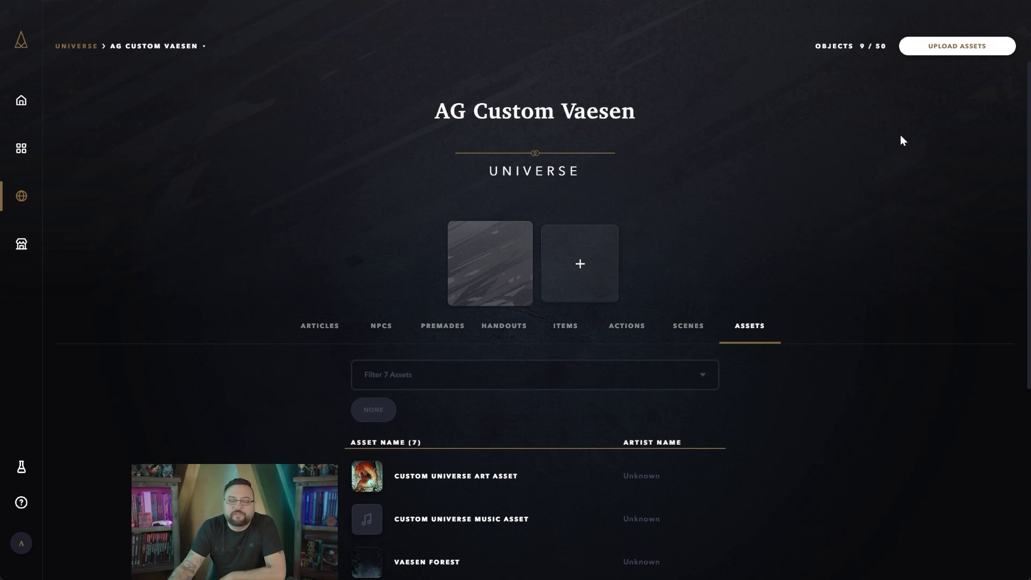
scroll(891, 119, down, 2)
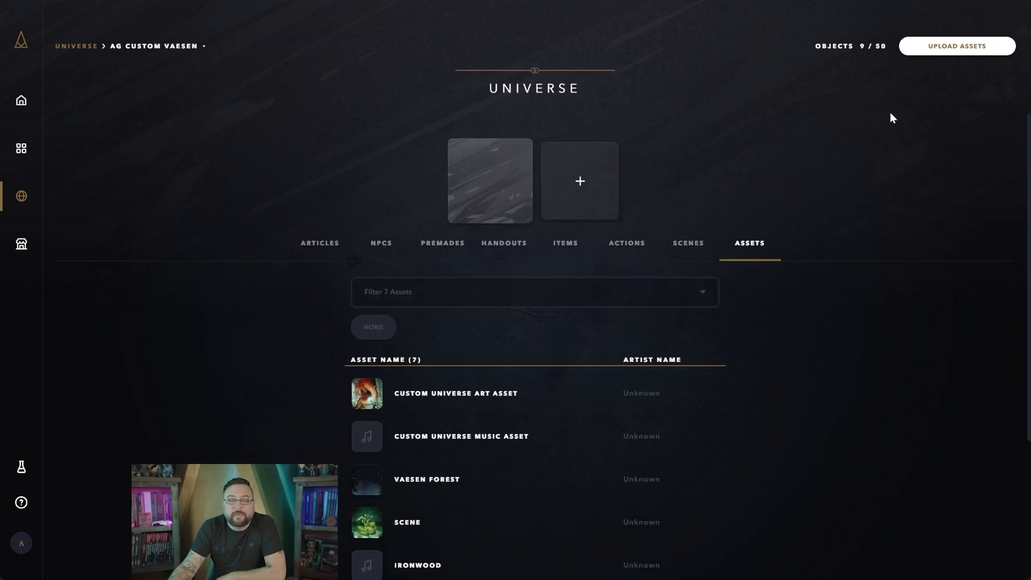
scroll(882, 153, up, 2)
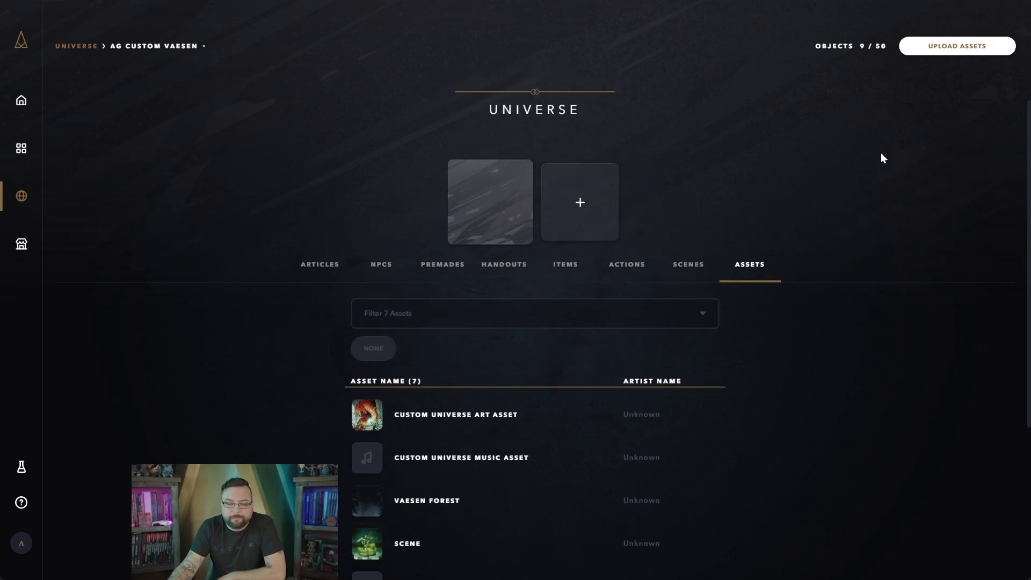
scroll(881, 154, down, 1)
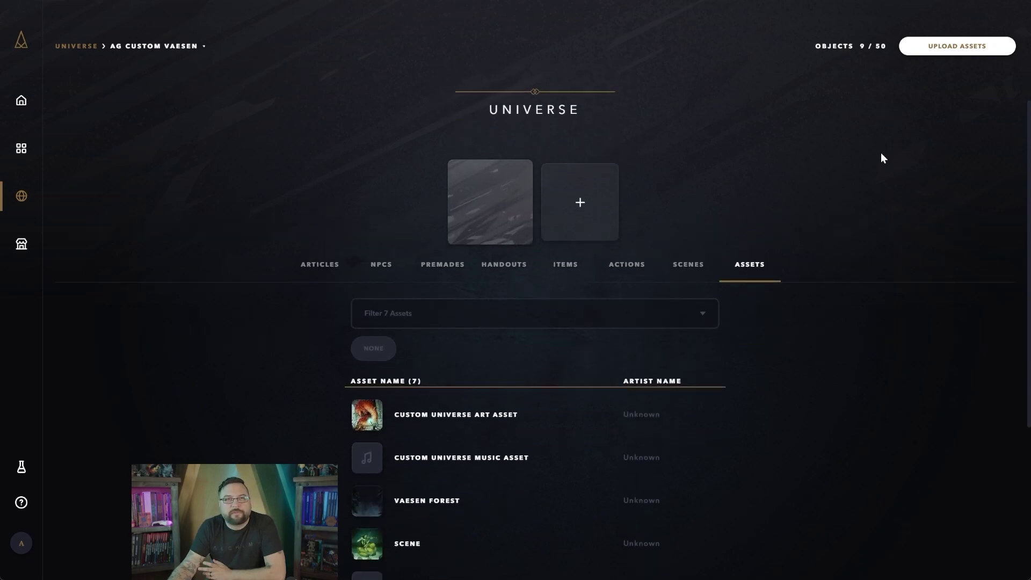
scroll(882, 157, down, 1)
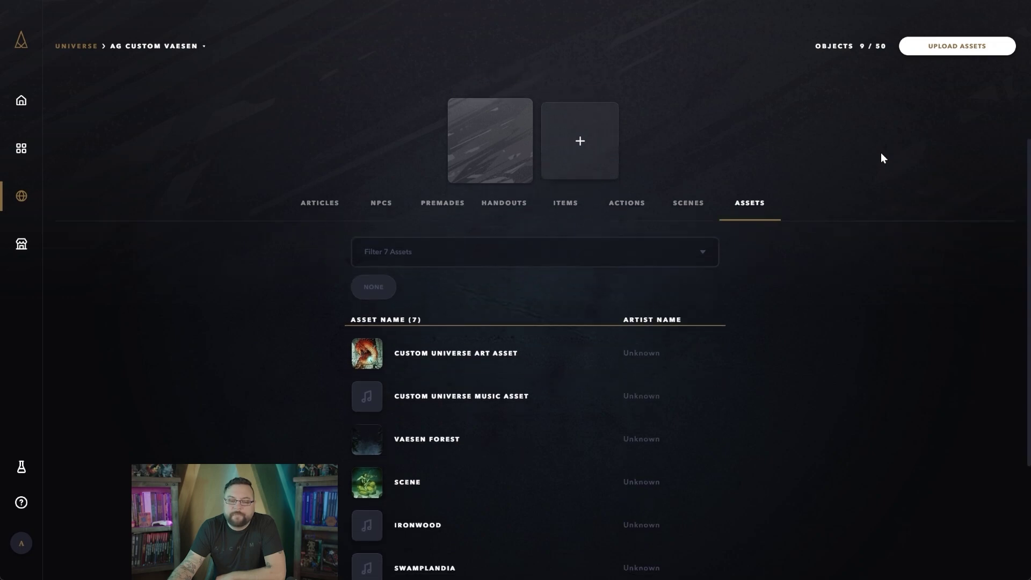
scroll(881, 154, up, 2)
scroll(882, 155, down, 4)
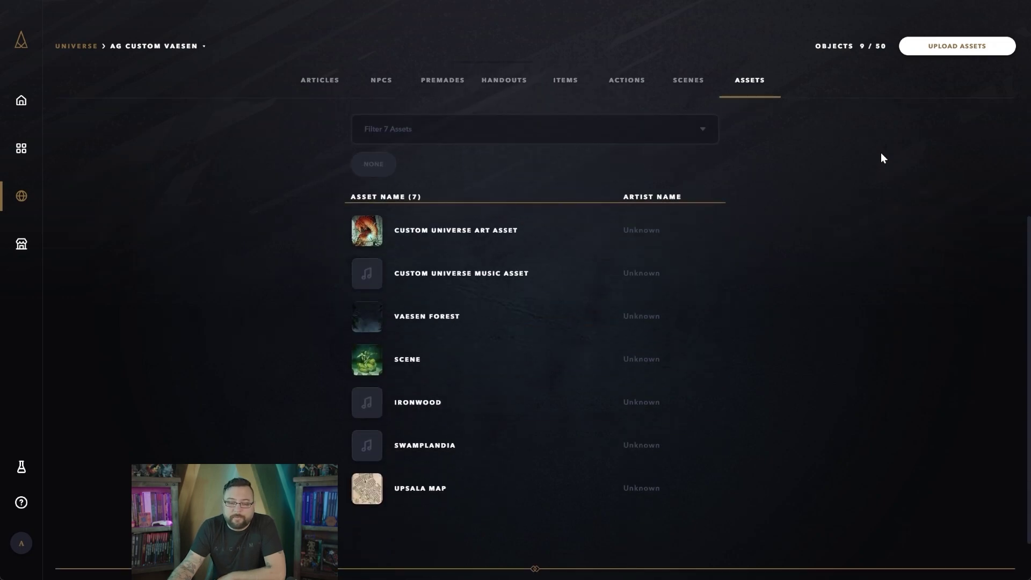
scroll(881, 157, up, 3)
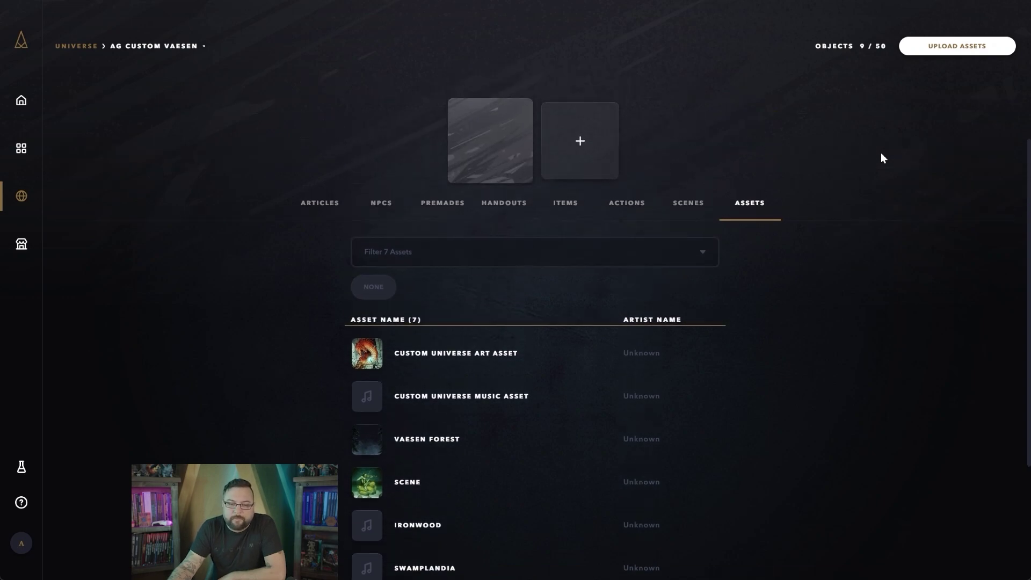
scroll(883, 158, up, 2)
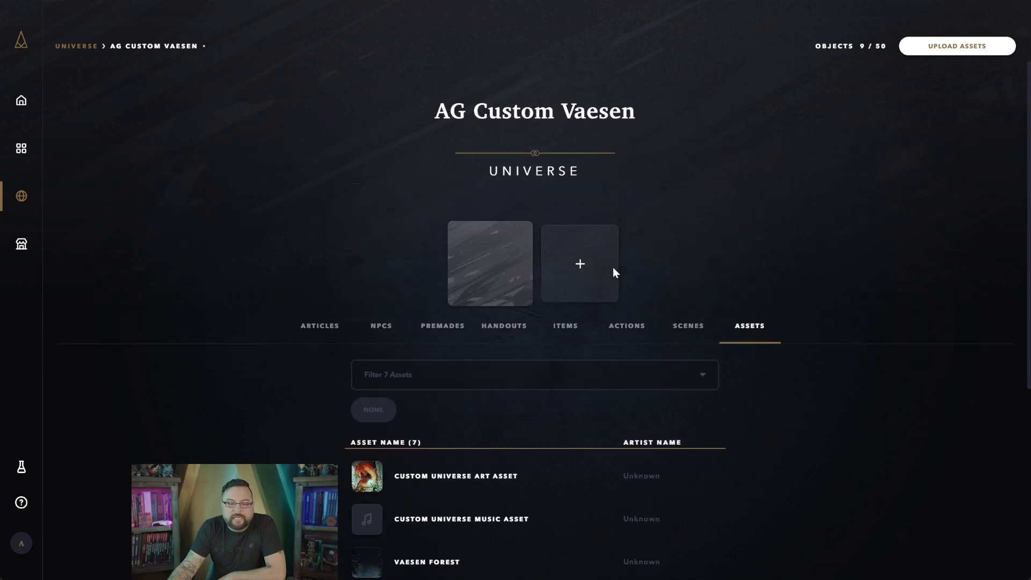
click(462, 487)
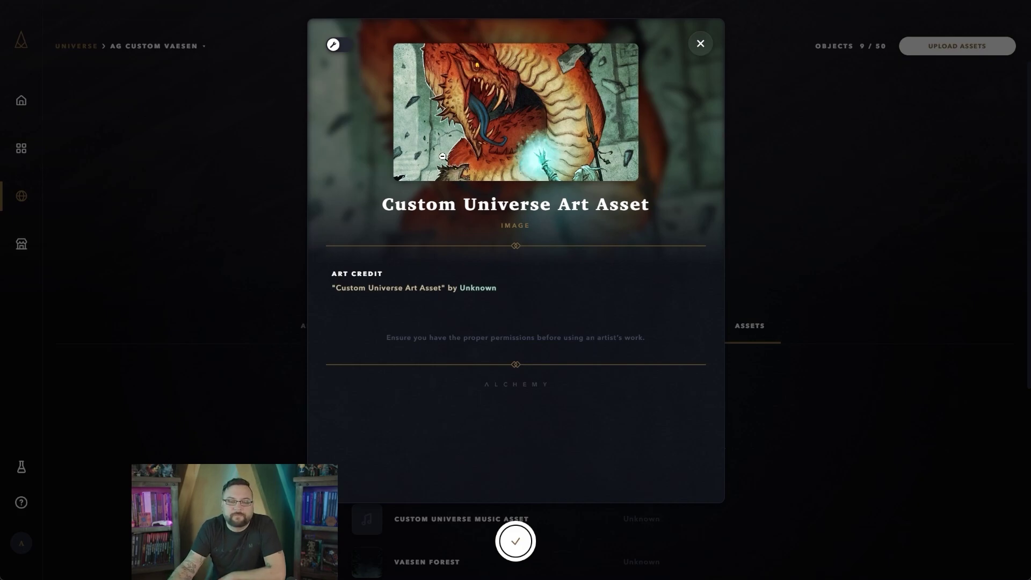
click(349, 47)
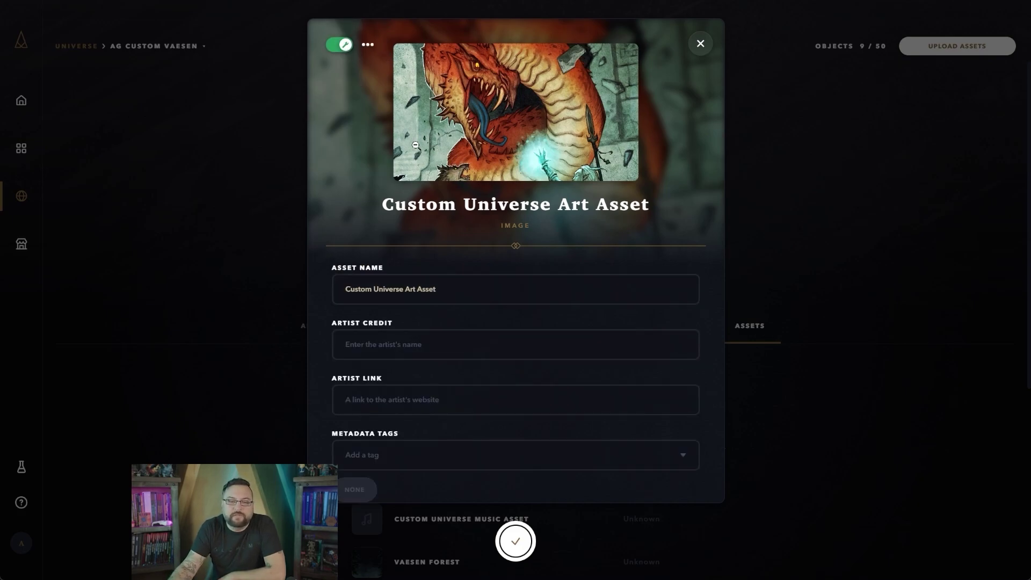
scroll(410, 137, down, 1)
drag(474, 223, 317, 217)
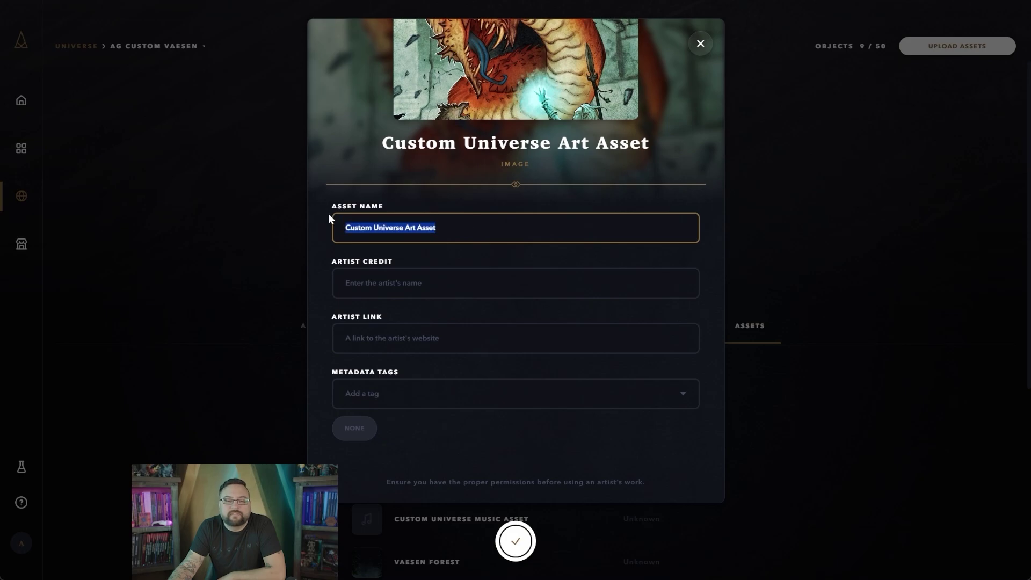
click(493, 289)
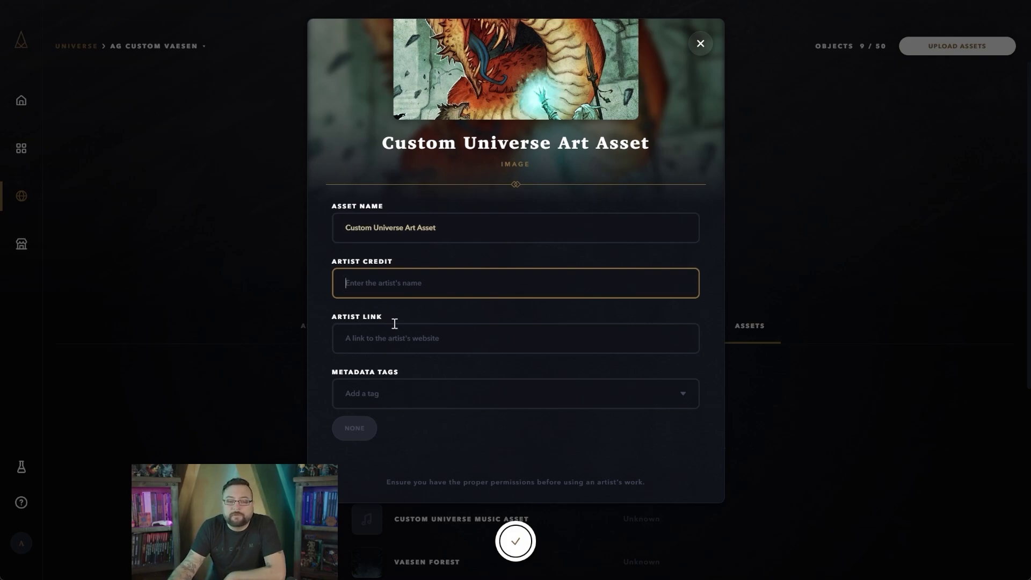
click(394, 343)
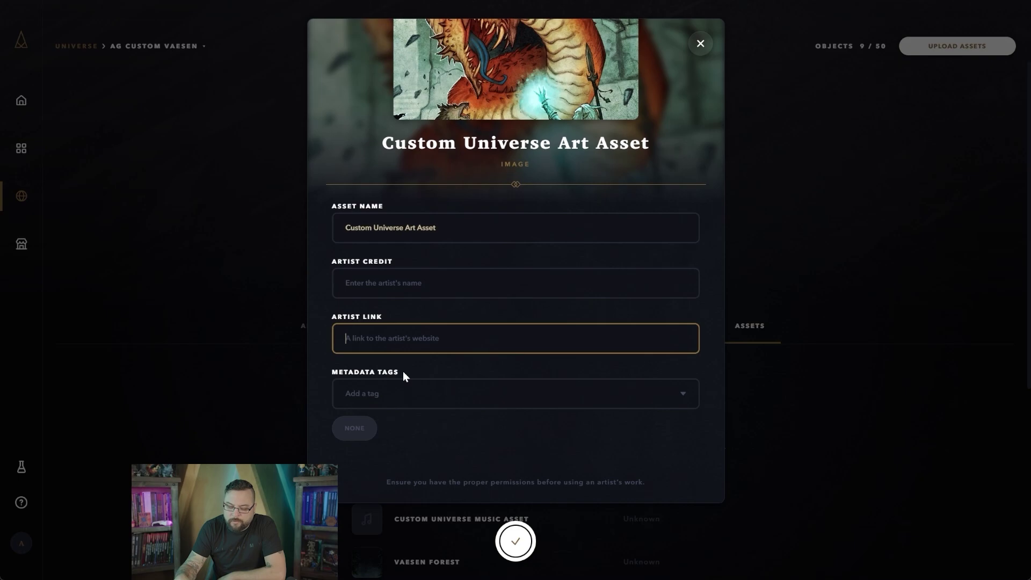
click(418, 394)
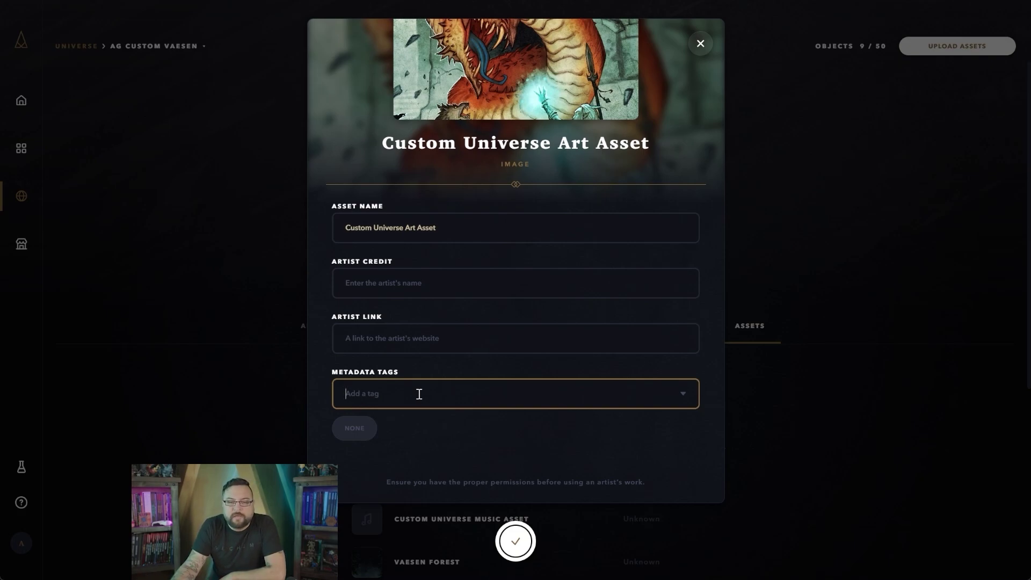
click(523, 544)
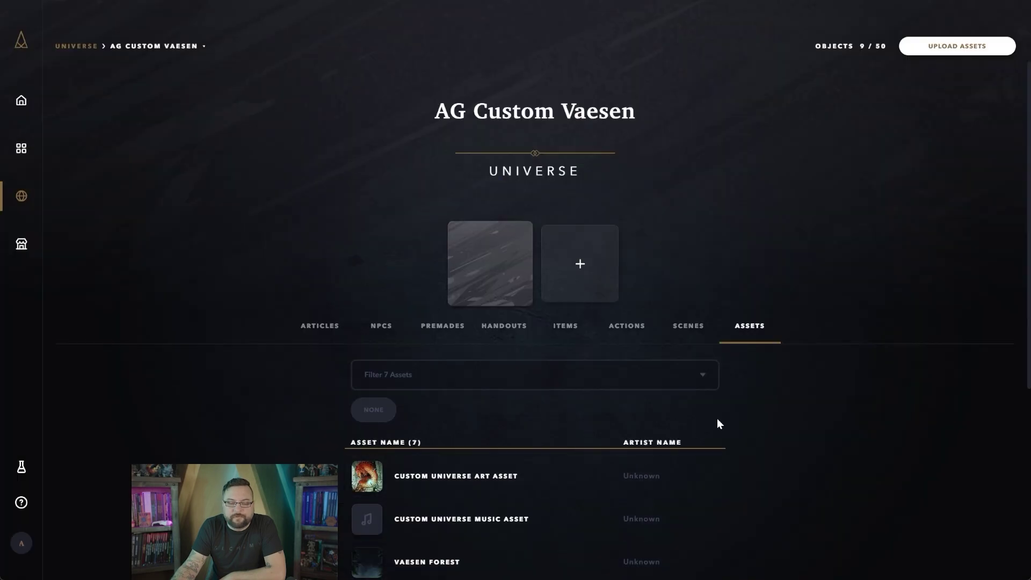
- Open Vaesen Forest's details in edit mode to check the Motion Overlay switch, then close them
scroll(752, 413, down, 3)
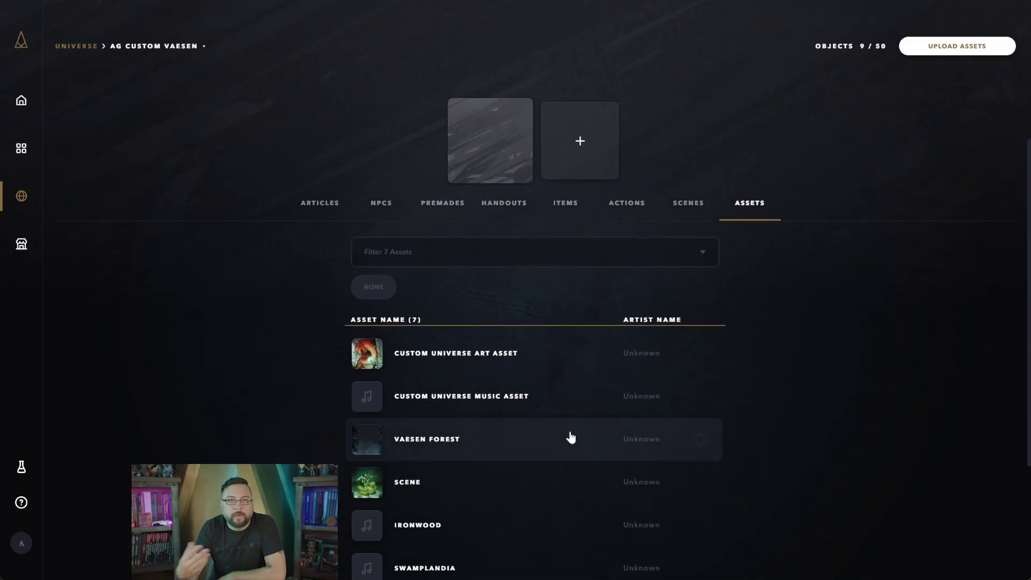
click(571, 436)
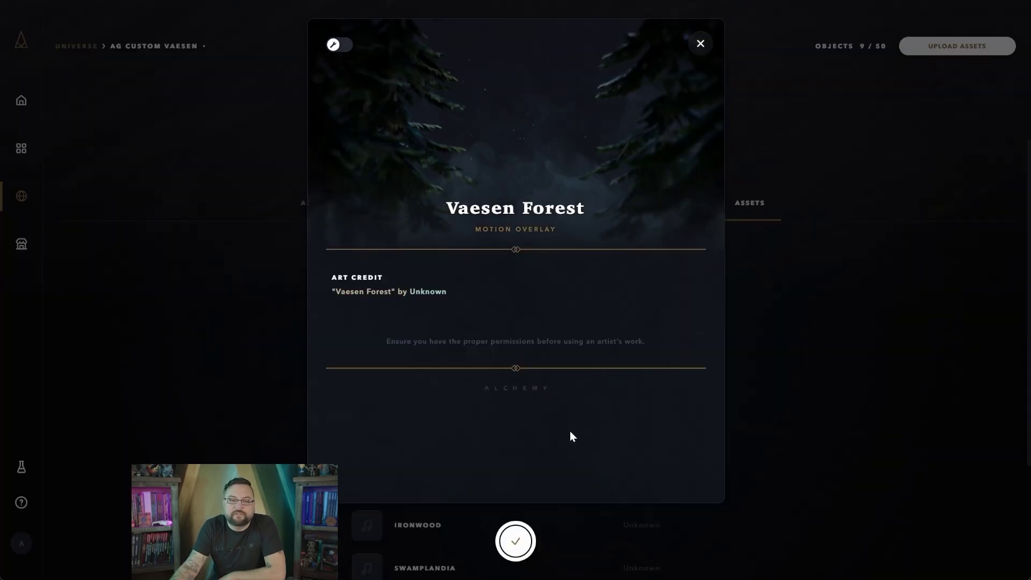
click(339, 46)
scroll(537, 217, down, 3)
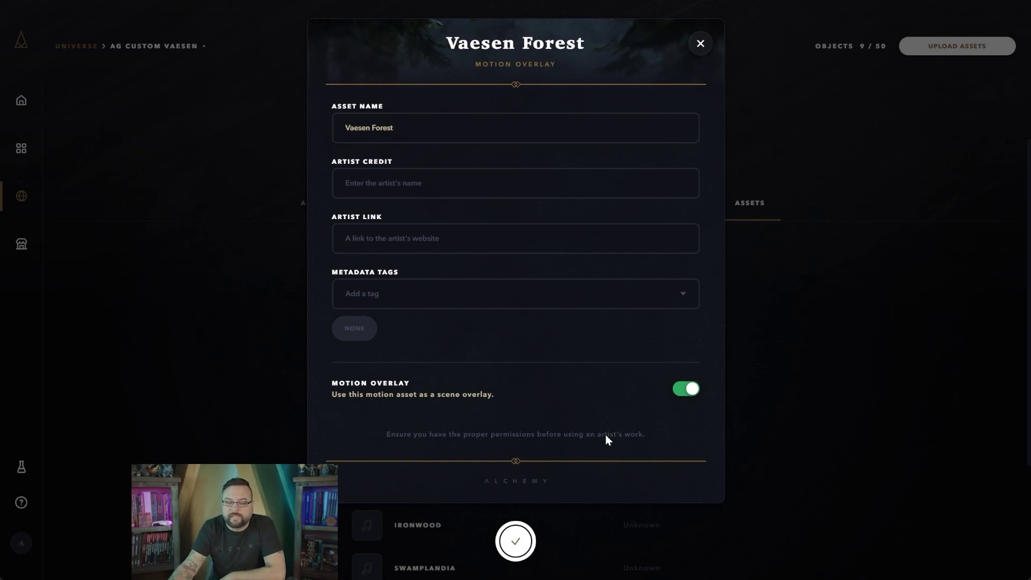
click(468, 367)
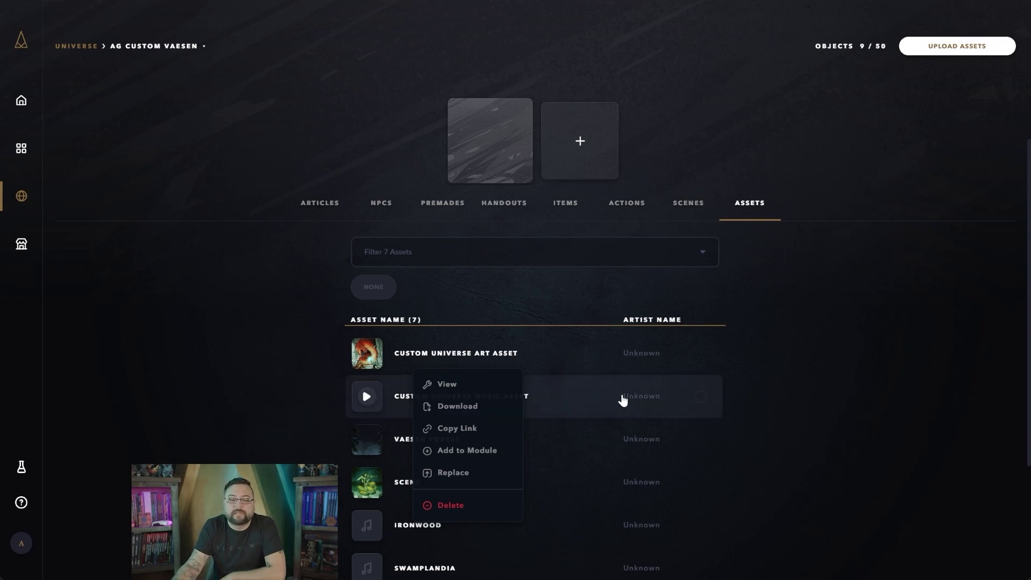
- Dismiss the open menu and bring up the Custom Universe Art Asset's actions, including Add to Module
click(844, 405)
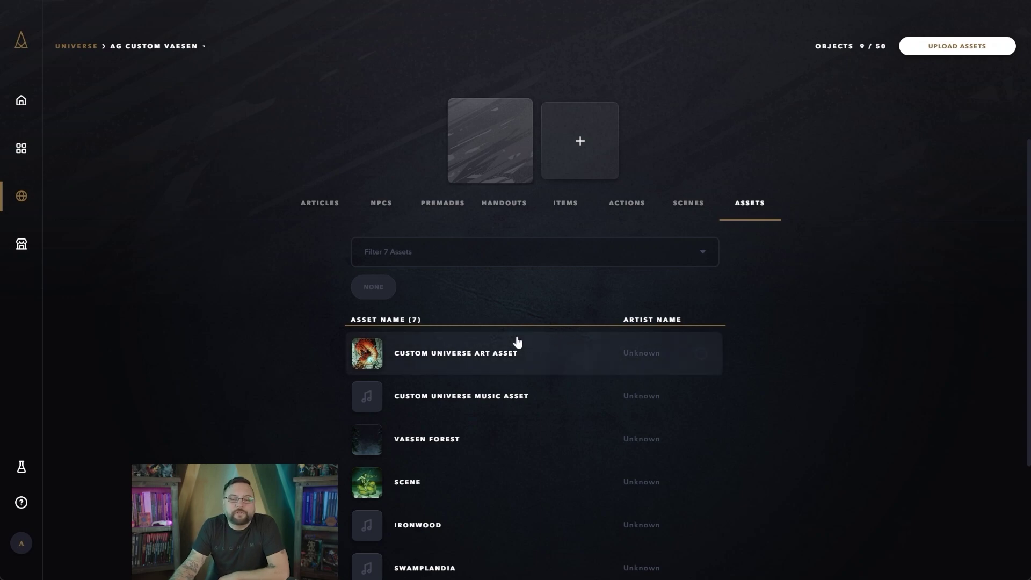
right_click(448, 356)
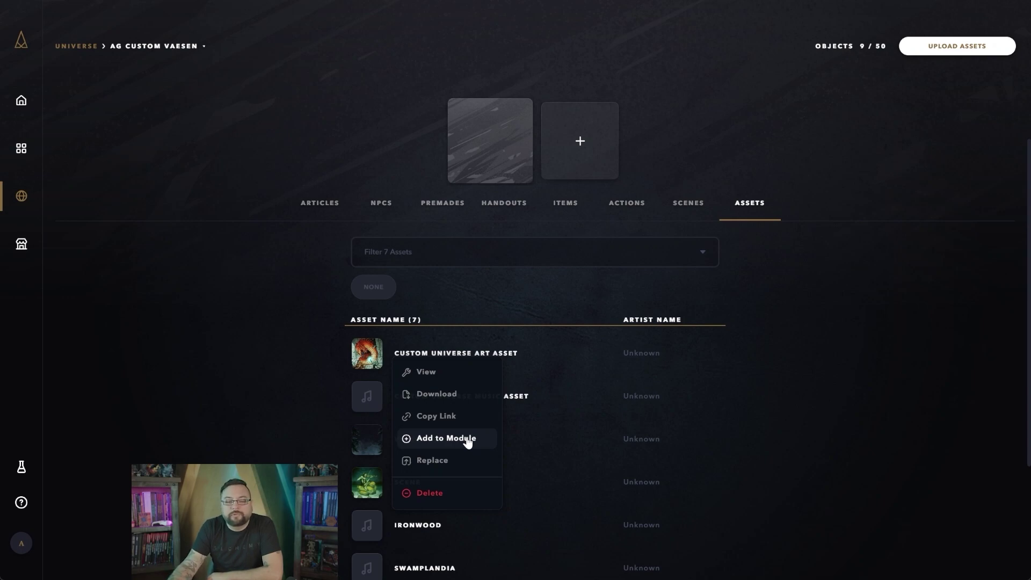
- Create a new module named Upcoming Title by default, view it, then return to the universe's assets
click(887, 458)
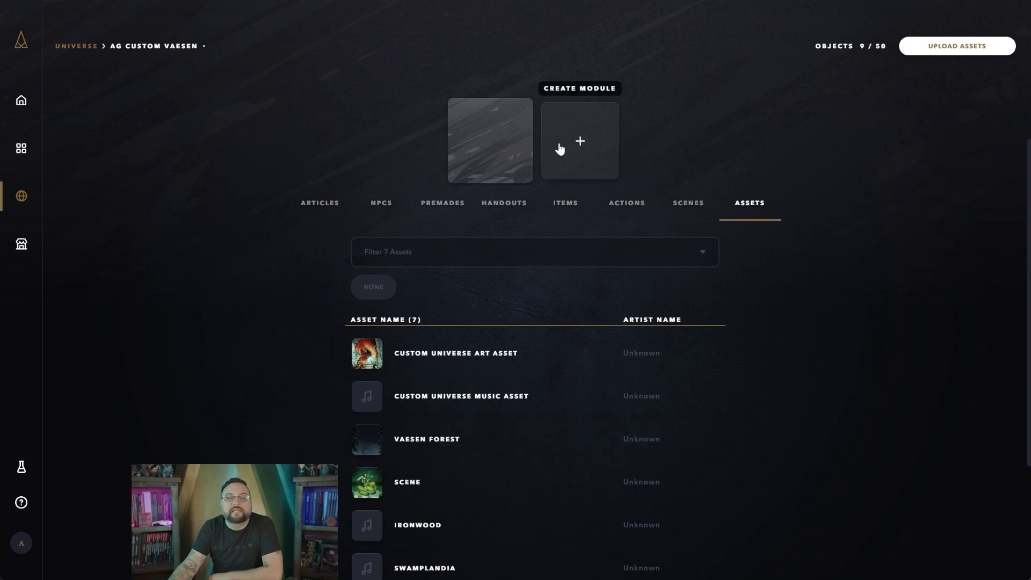
click(559, 149)
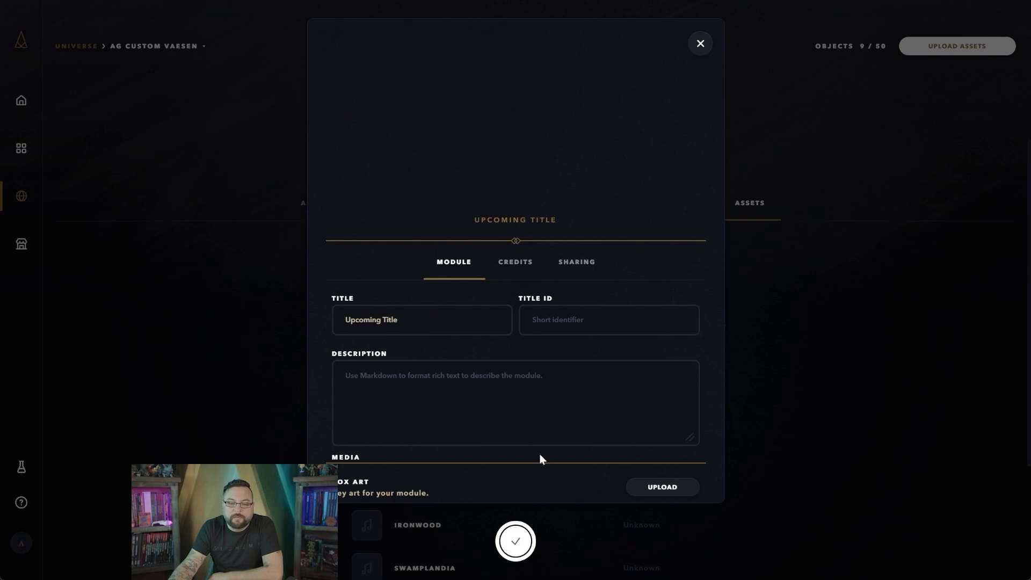
click(524, 542)
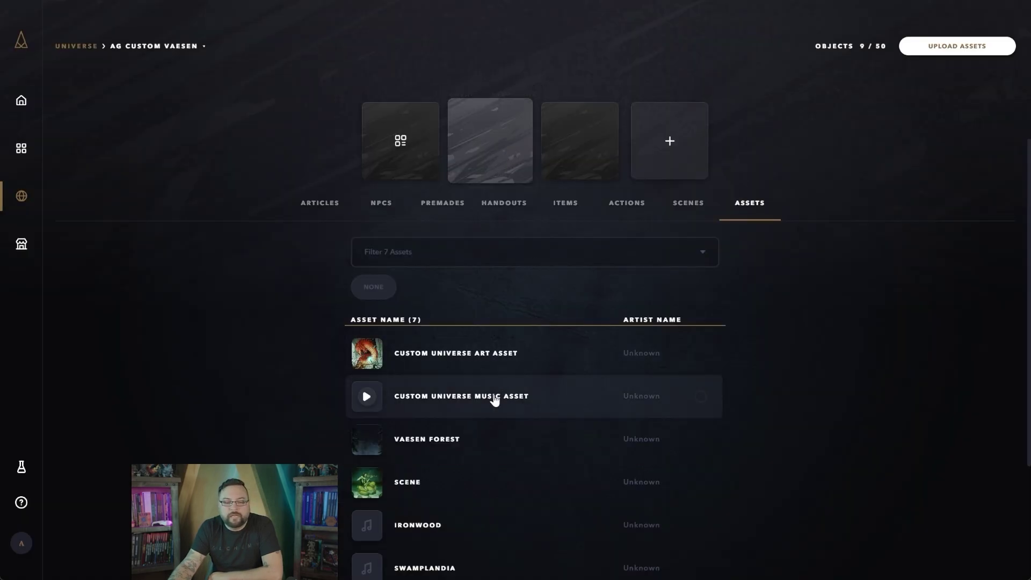
click(559, 161)
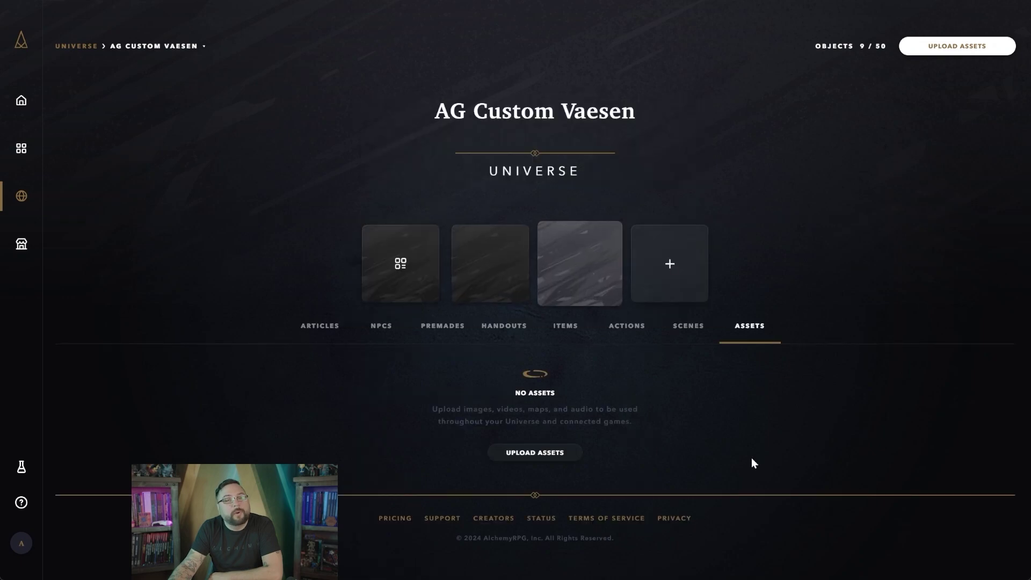
click(511, 290)
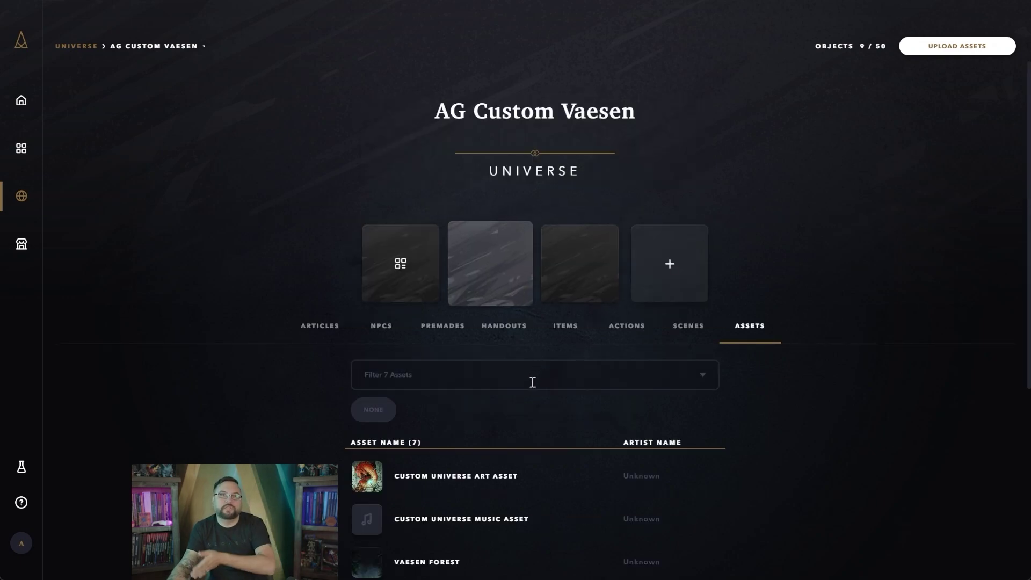
scroll(532, 381, down, 1)
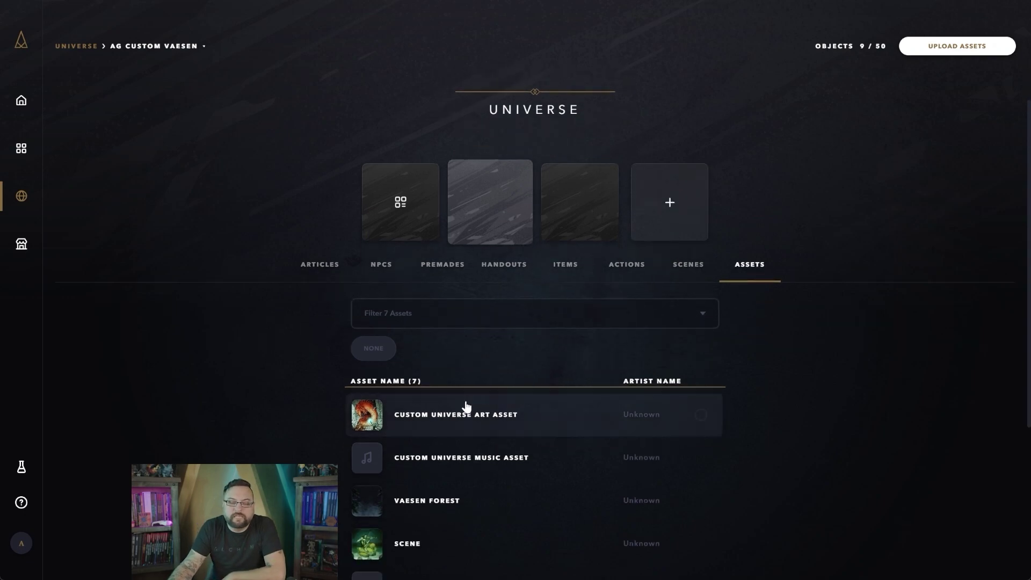
- Add Custom Universe Art Asset to the Upcoming Title module and confirm it's that module's only asset
right_click(442, 428)
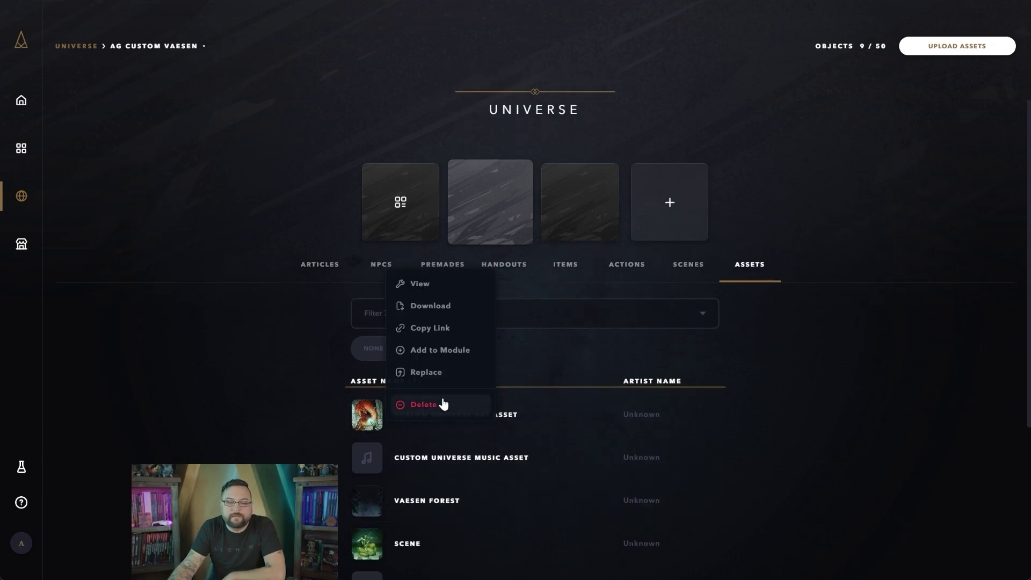
click(448, 352)
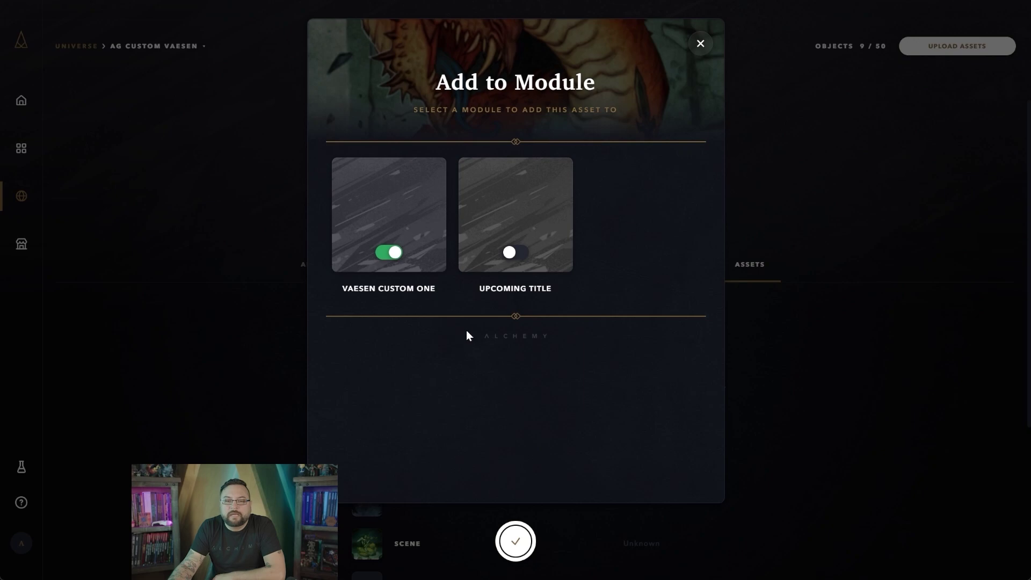
click(513, 260)
click(518, 526)
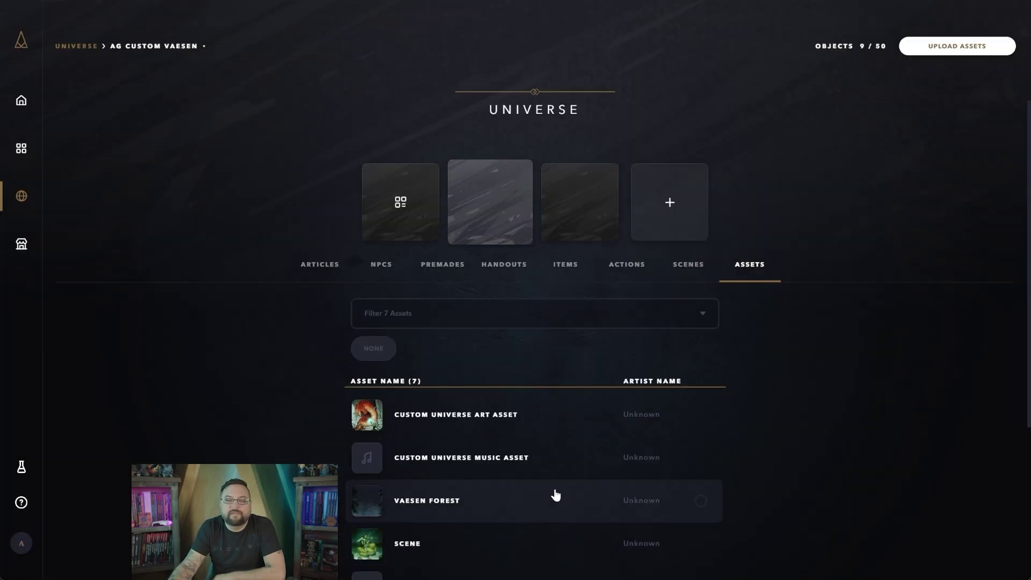
click(583, 226)
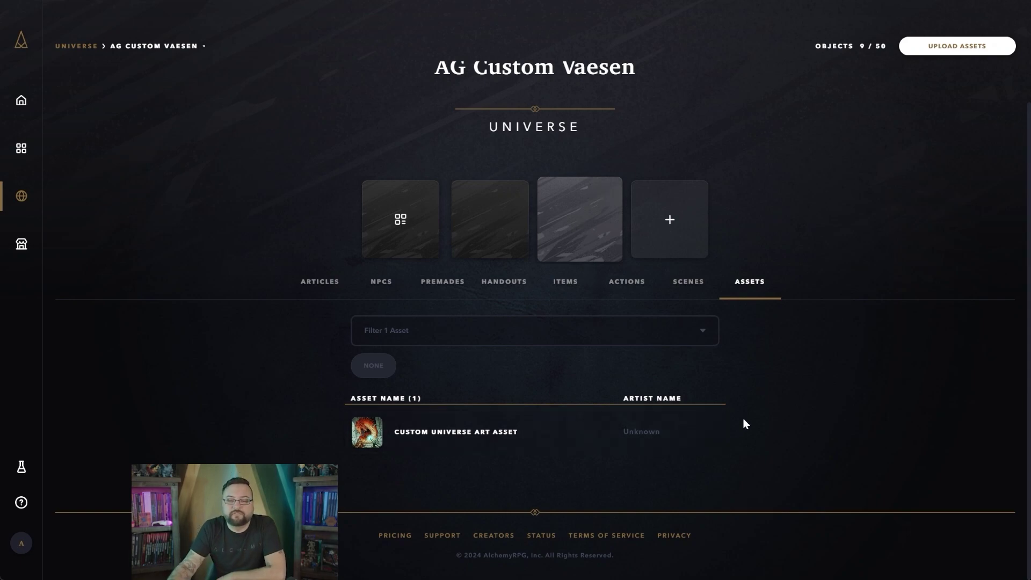
click(494, 249)
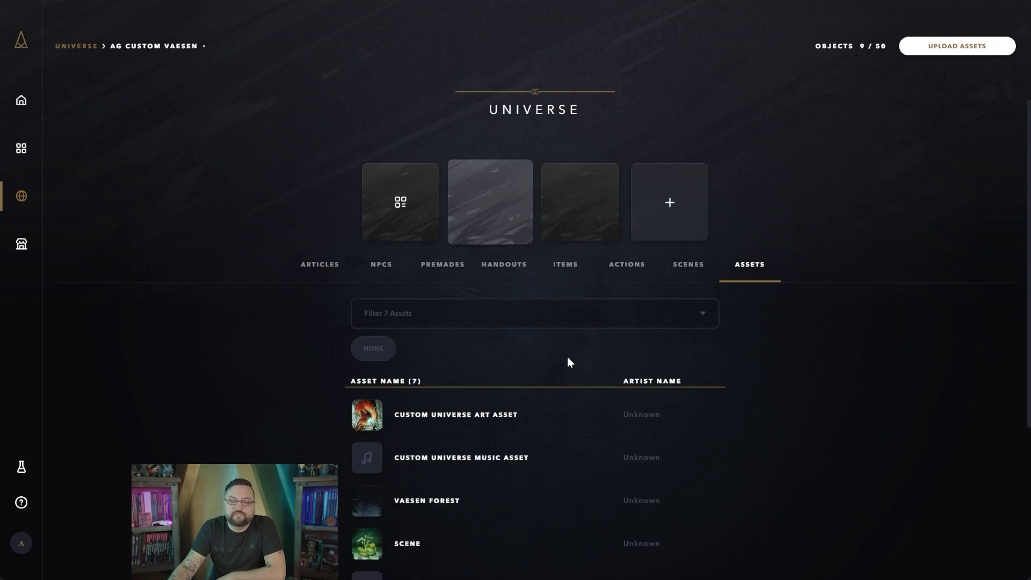
scroll(564, 352, down, 3)
scroll(569, 364, down, 2)
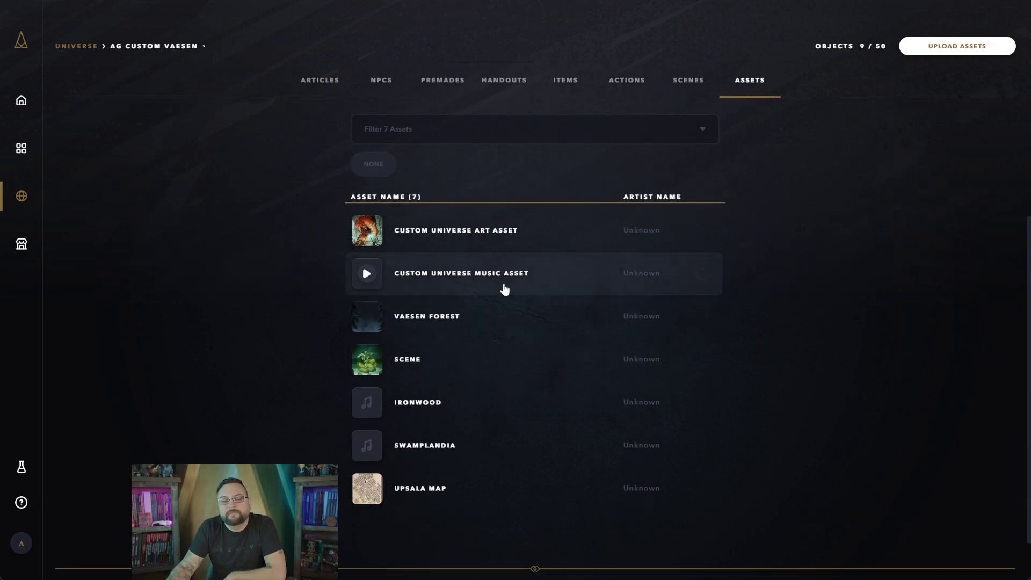
right_click(485, 243)
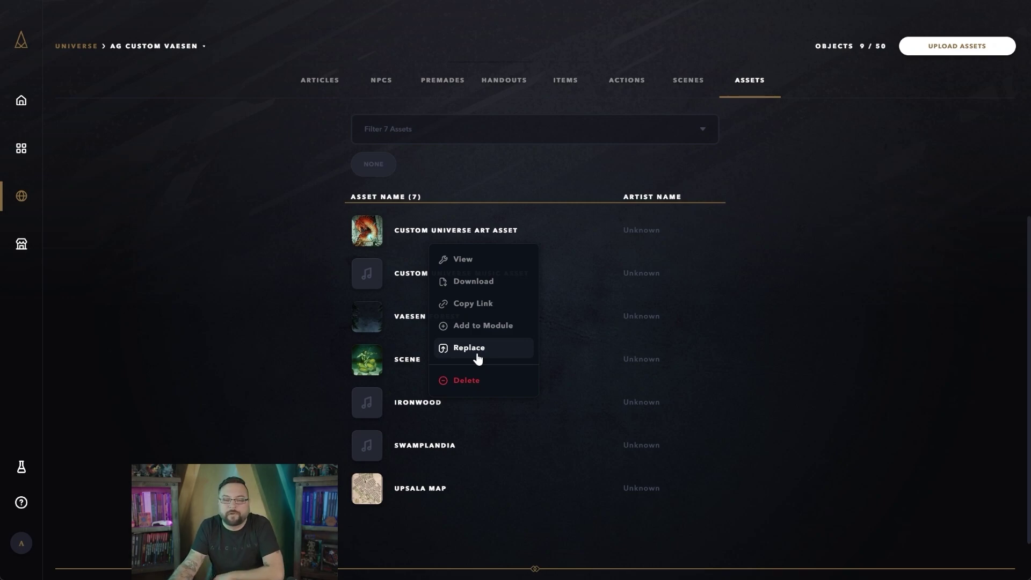
click(797, 269)
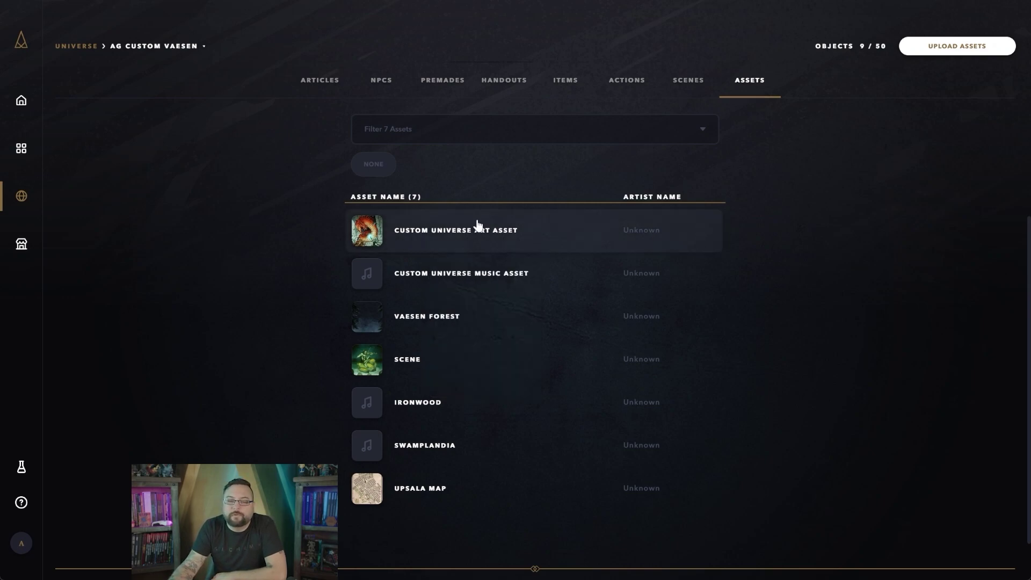
- Tick the art asset, music asset, Vaesen Forest and Scene rows, closing the accidentally opened Ironwood details
click(701, 234)
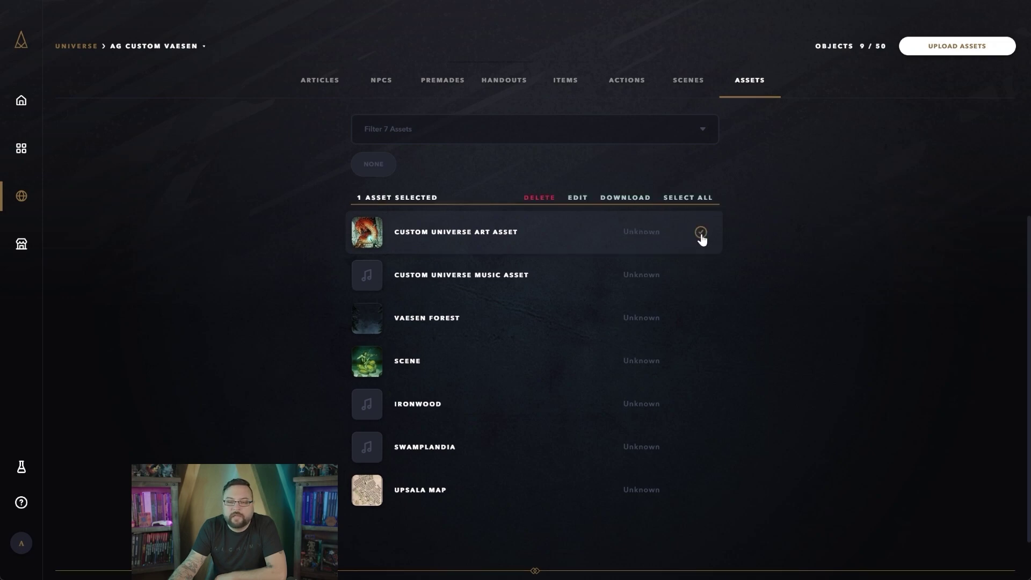
click(703, 279)
click(700, 320)
click(701, 361)
click(700, 412)
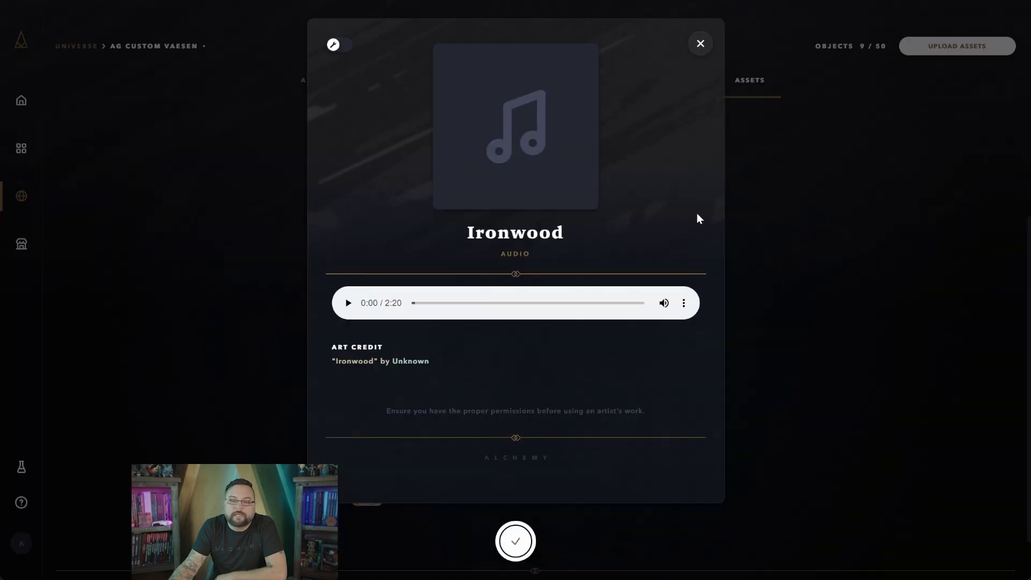
click(701, 44)
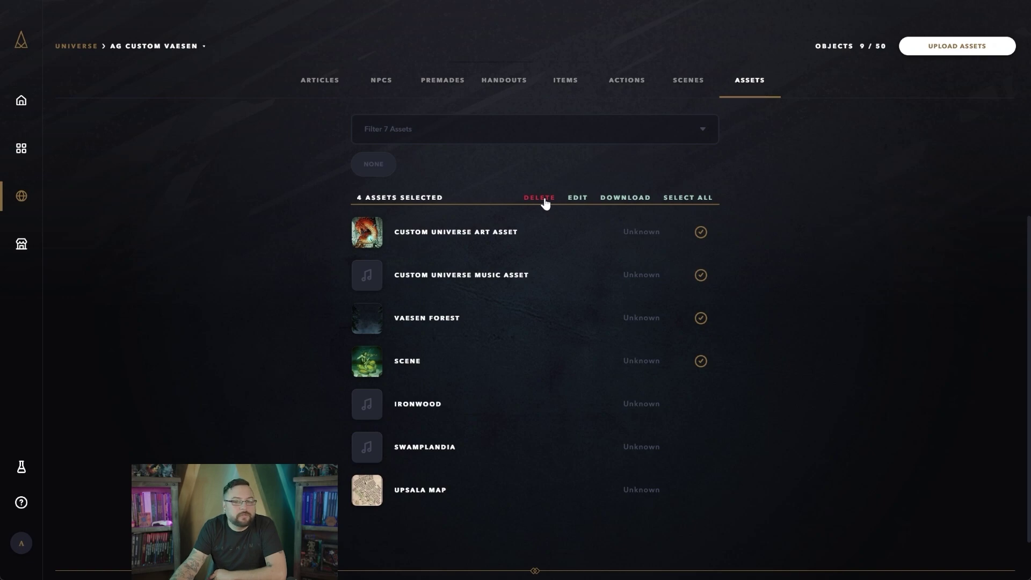
click(577, 198)
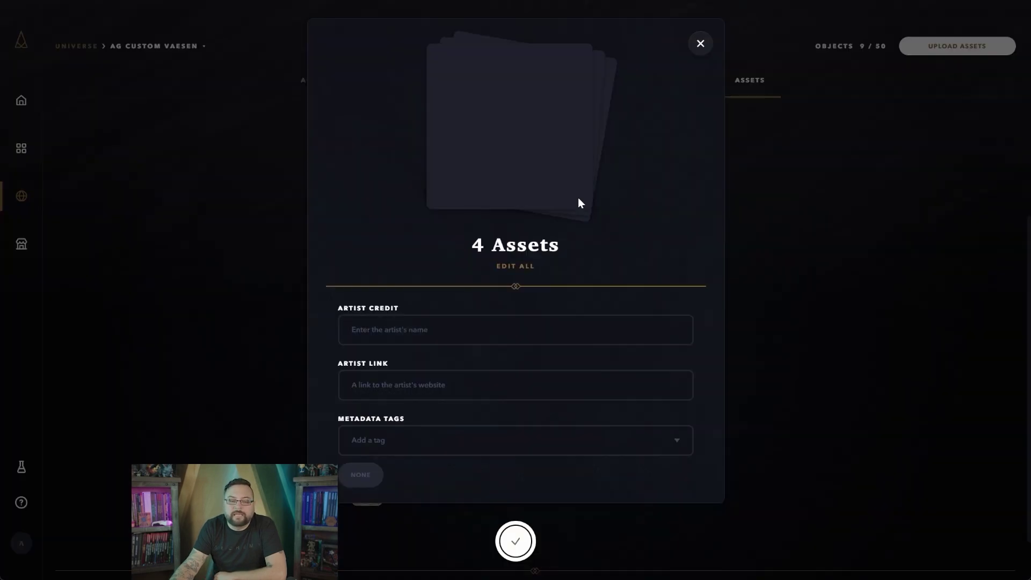
scroll(541, 236, down, 3)
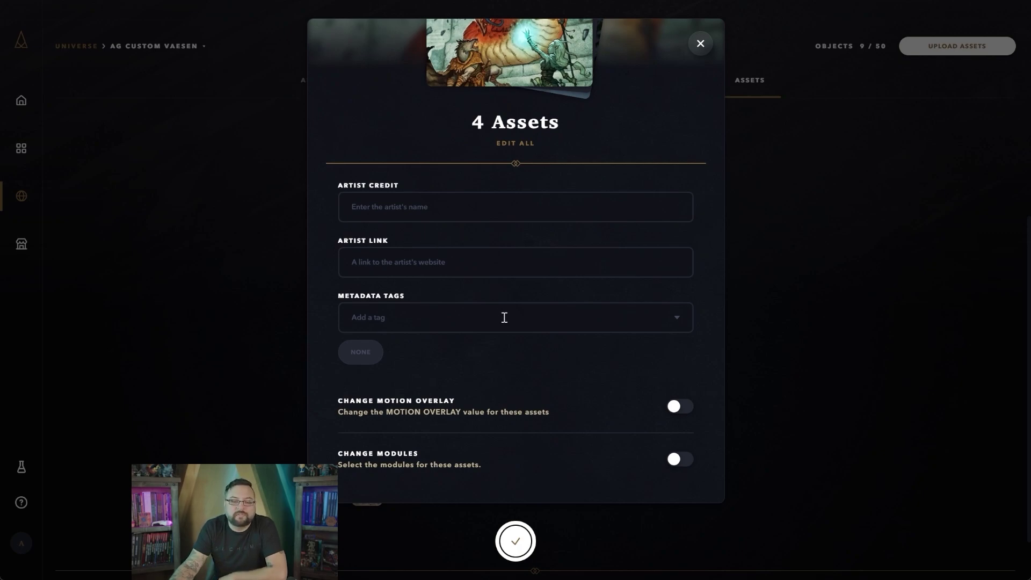
scroll(536, 348, down, 2)
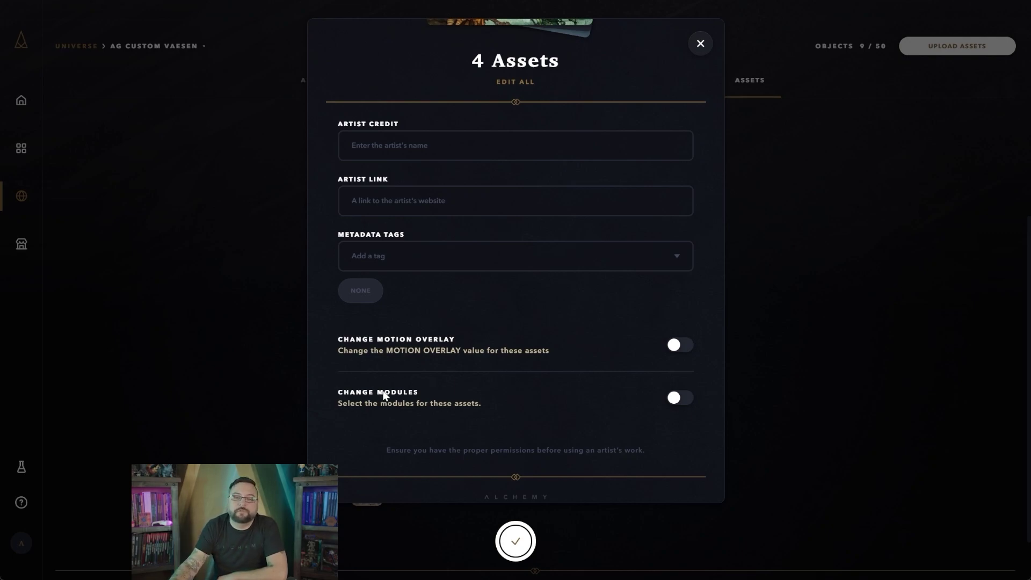
click(706, 41)
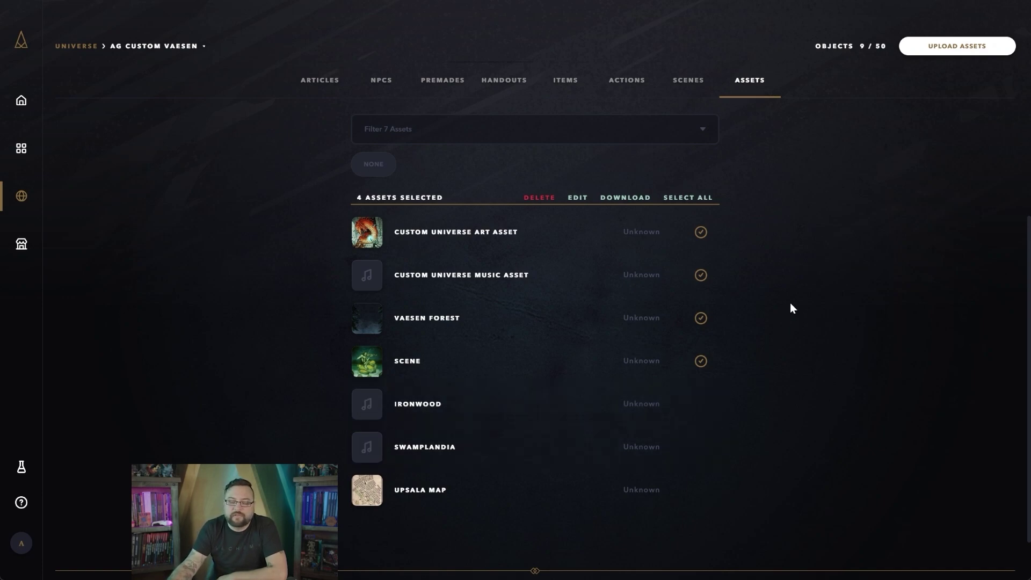
- Select all seven assets at once, then clear the whole selection
click(698, 202)
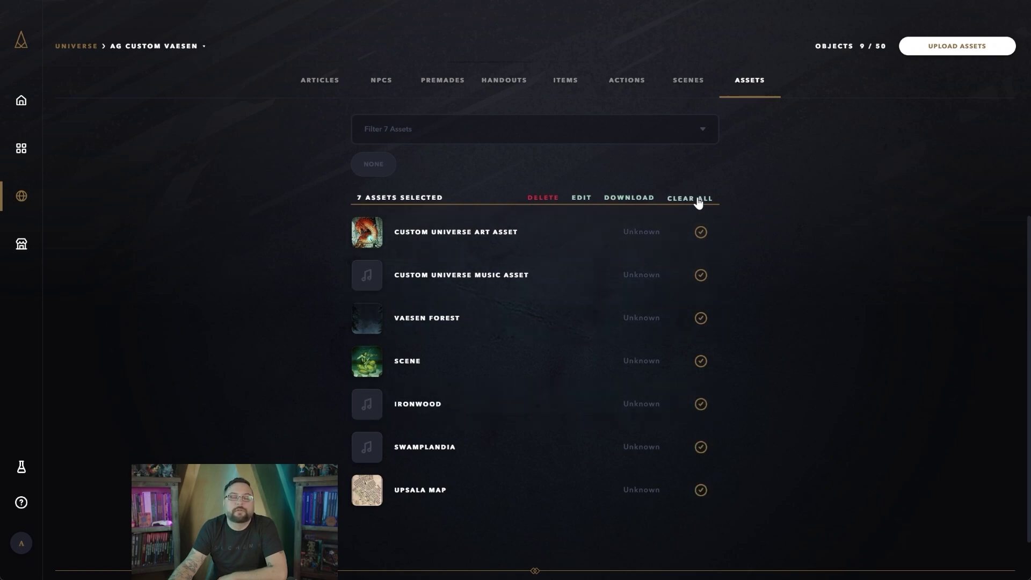
click(698, 200)
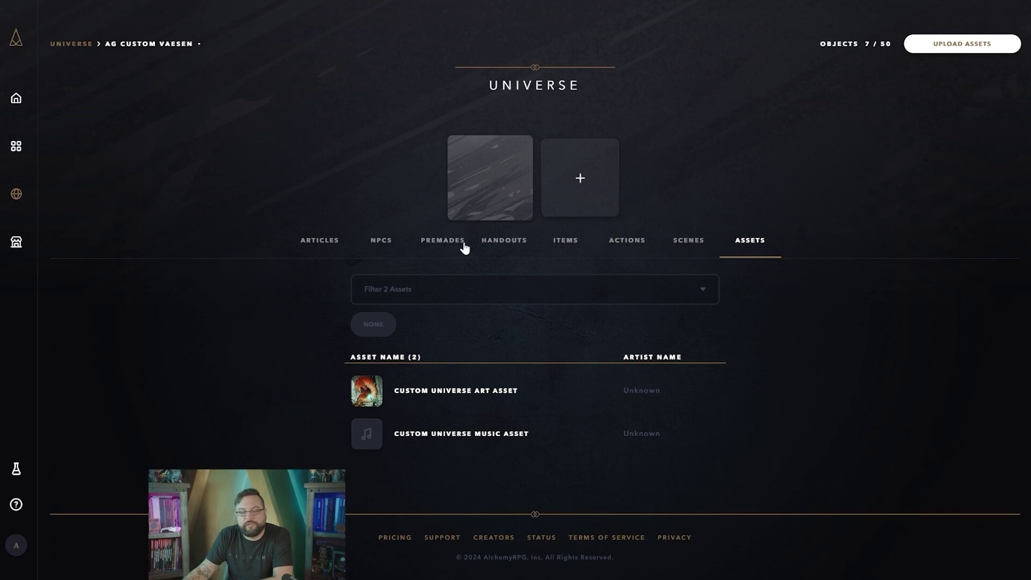
click(514, 240)
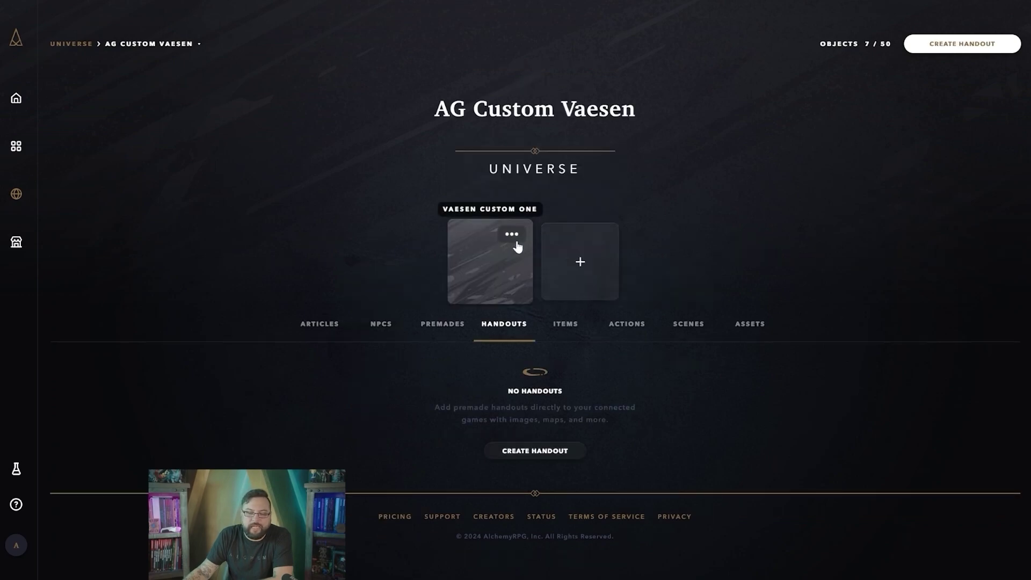
- Start a new handout, browse the asset picker for its visual, and close it without saving
click(541, 451)
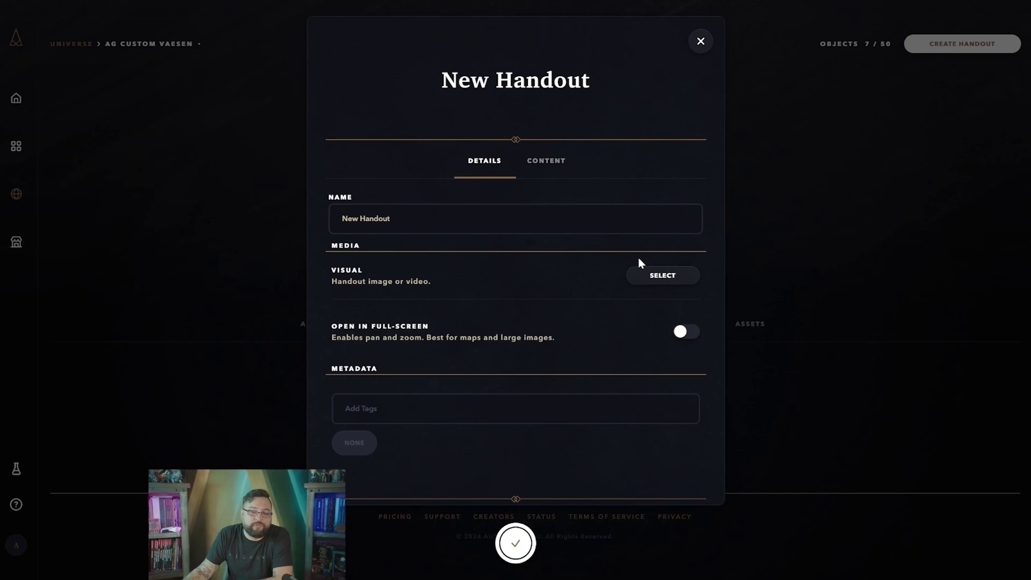
click(674, 277)
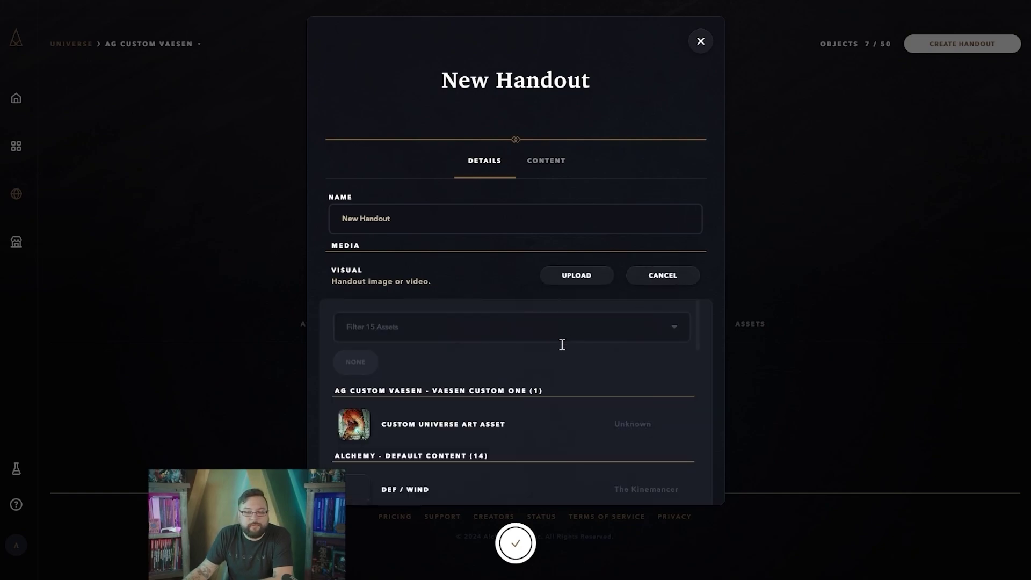
scroll(395, 410, down, 1)
scroll(391, 393, up, 1)
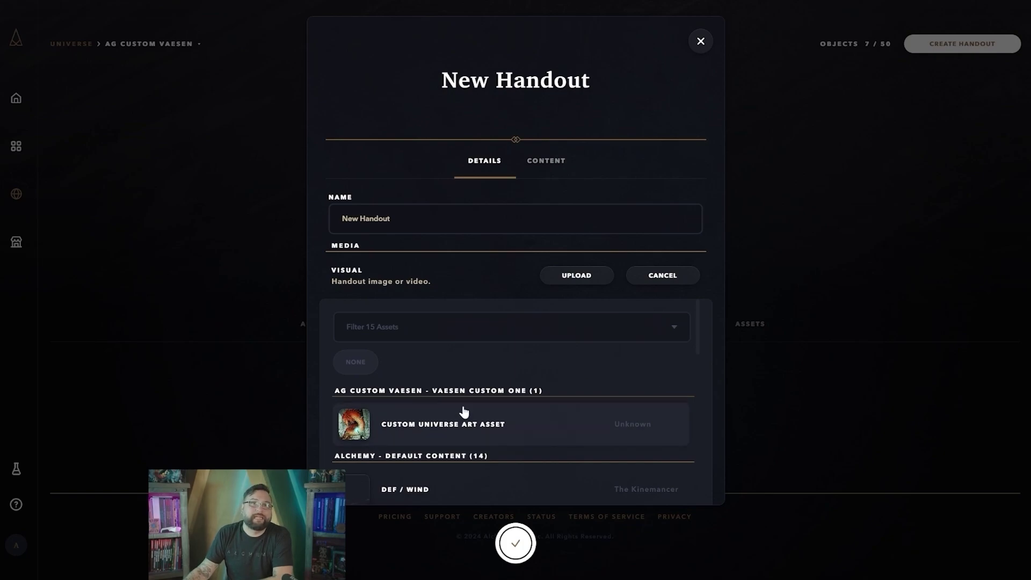
click(701, 41)
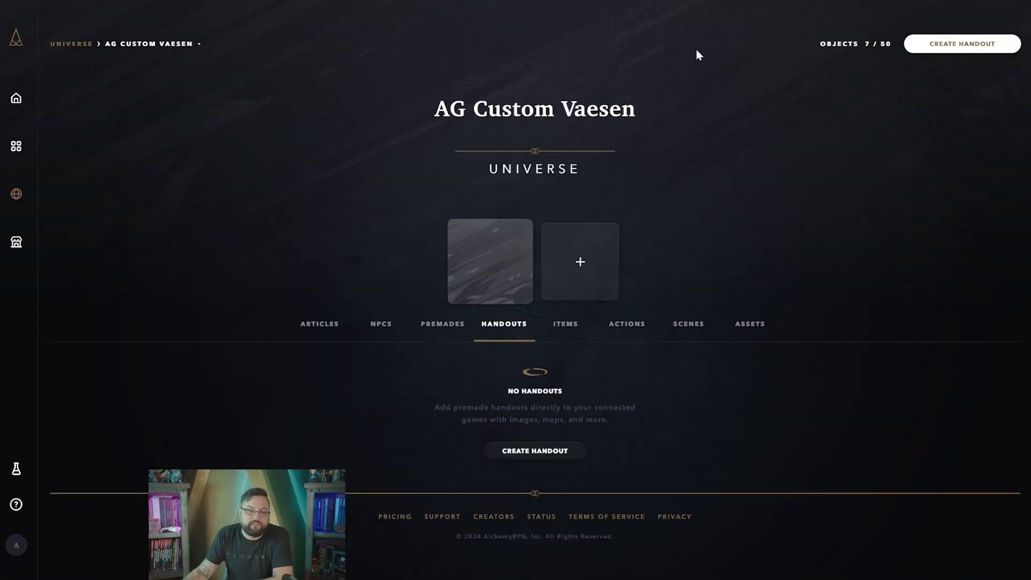
- Start a new scene, browse its Environment Visual asset picker, discard it, and return to Assets
click(676, 324)
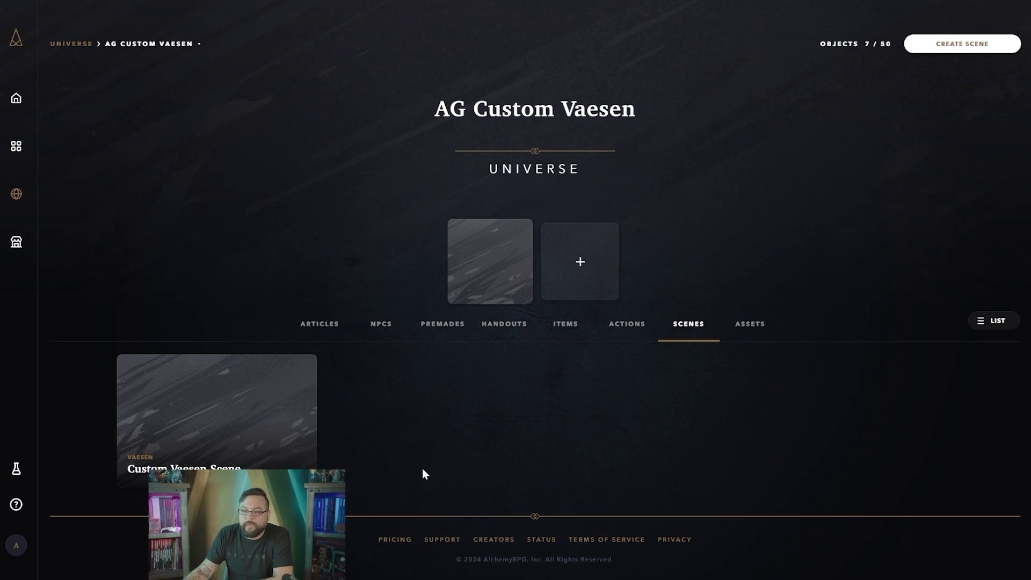
click(965, 46)
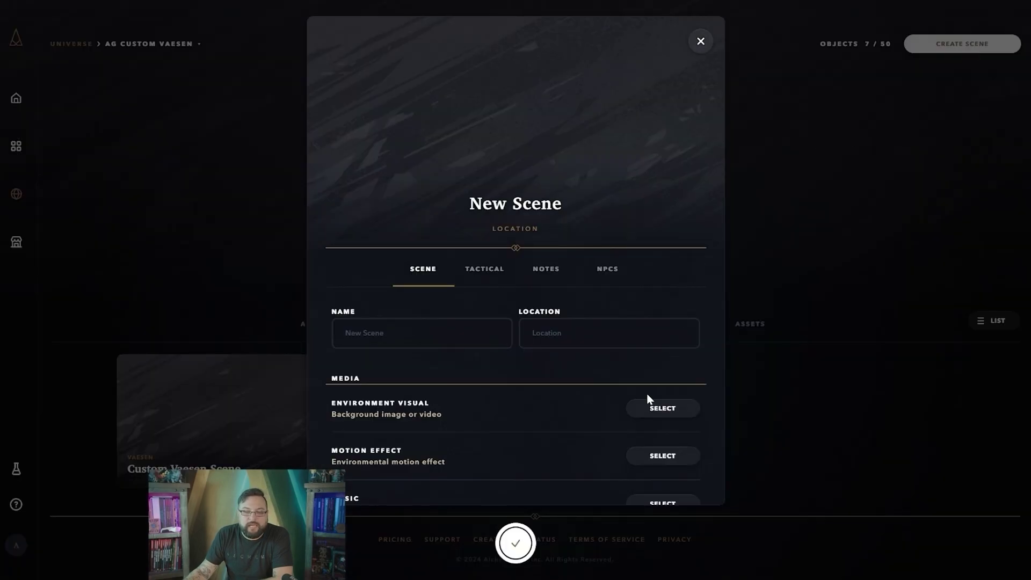
click(636, 408)
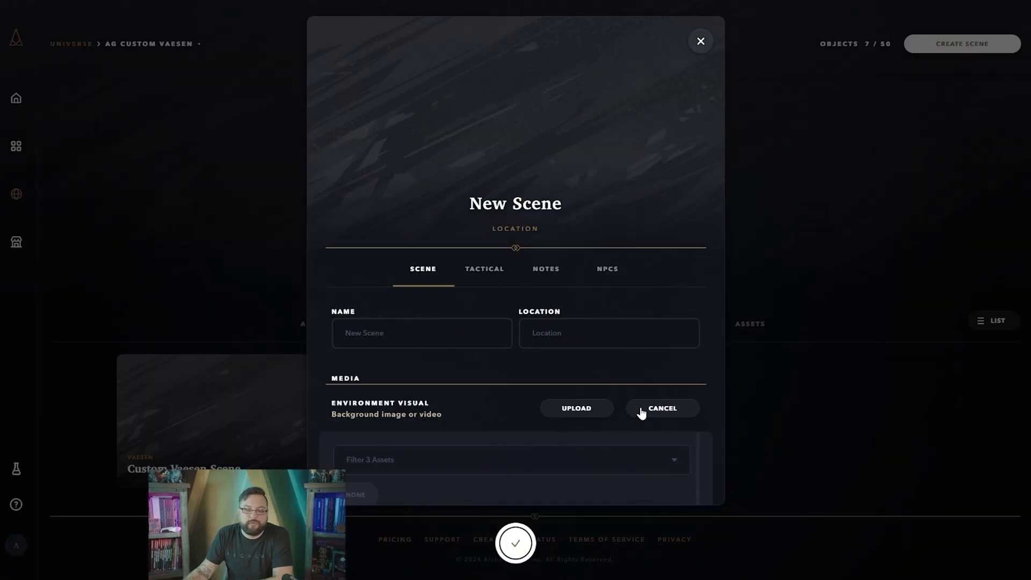
scroll(618, 408, down, 1)
scroll(700, 371, down, 2)
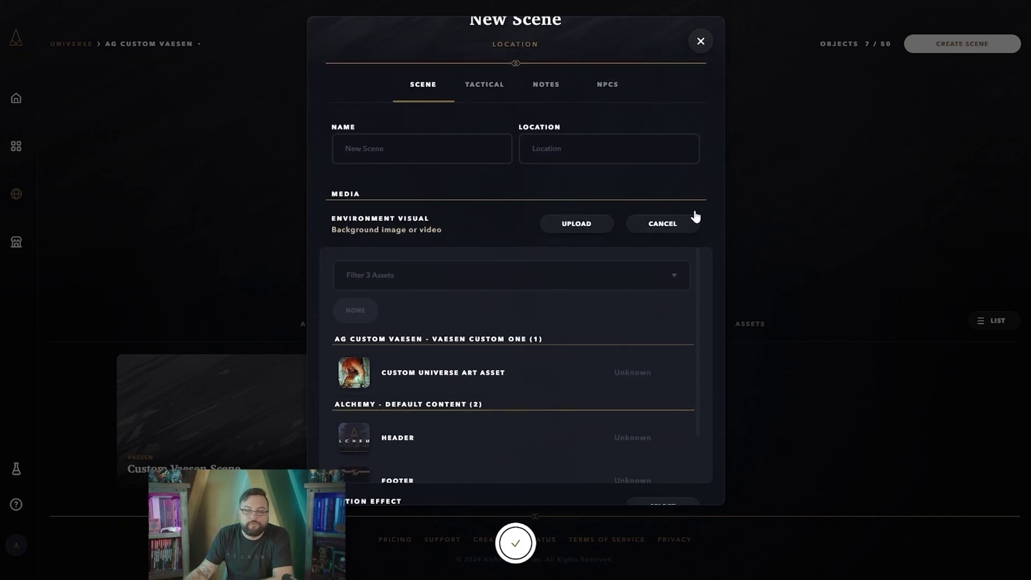
click(701, 41)
click(745, 327)
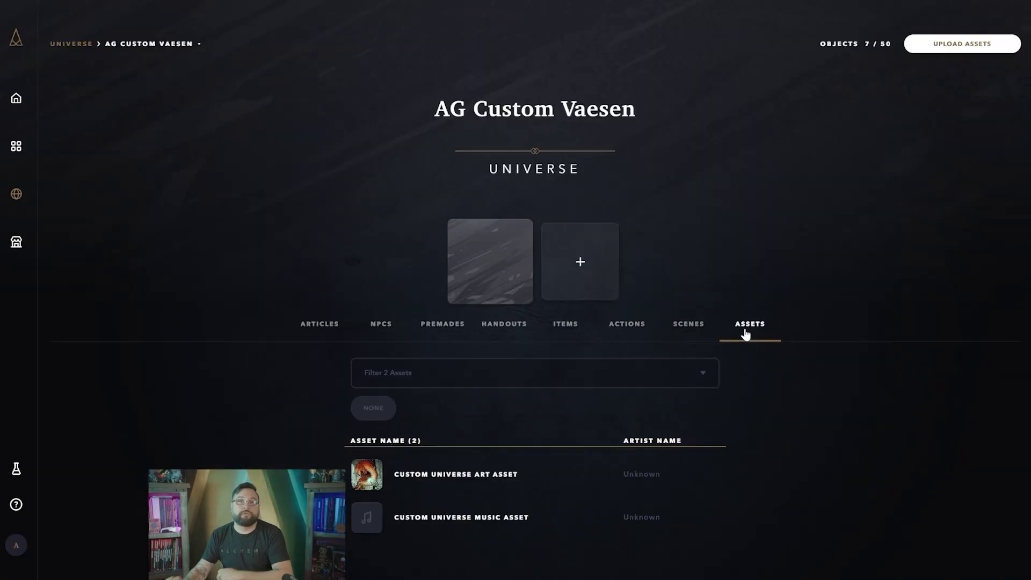